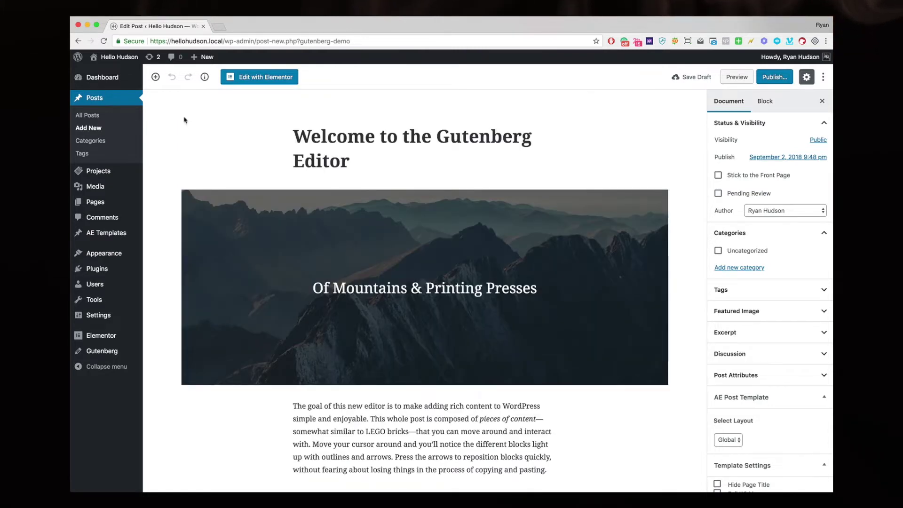
# Examine the most used block types in the block inserter and the post's content statistics and document outline
pyautogui.click(156, 79)
pyautogui.click(155, 77)
pyautogui.click(156, 78)
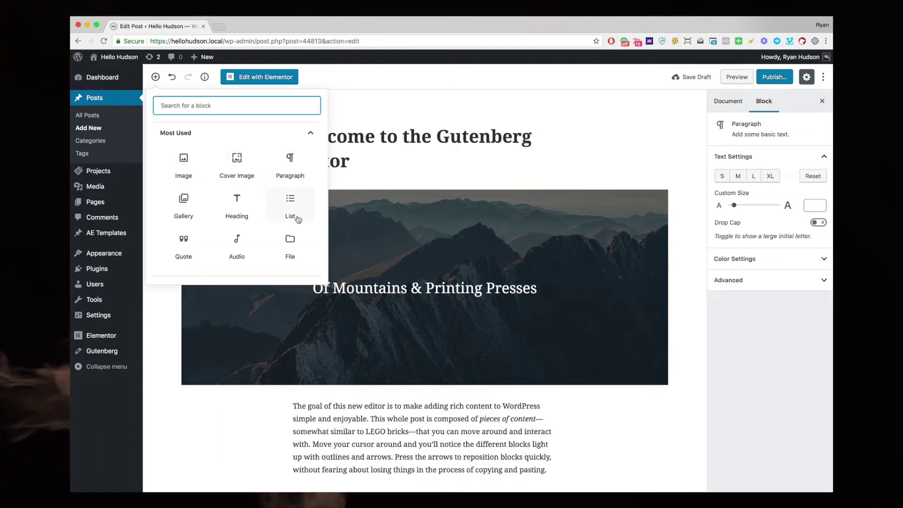
pyautogui.click(155, 78)
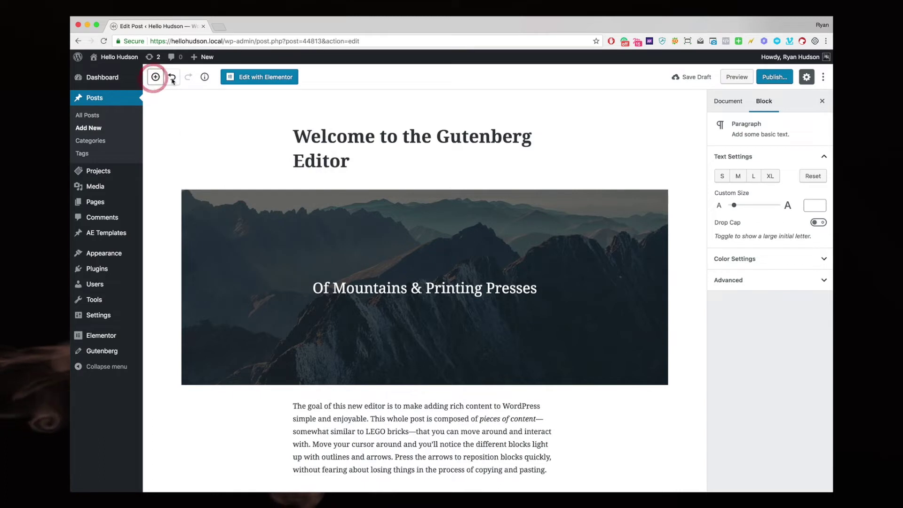
pyautogui.click(205, 80)
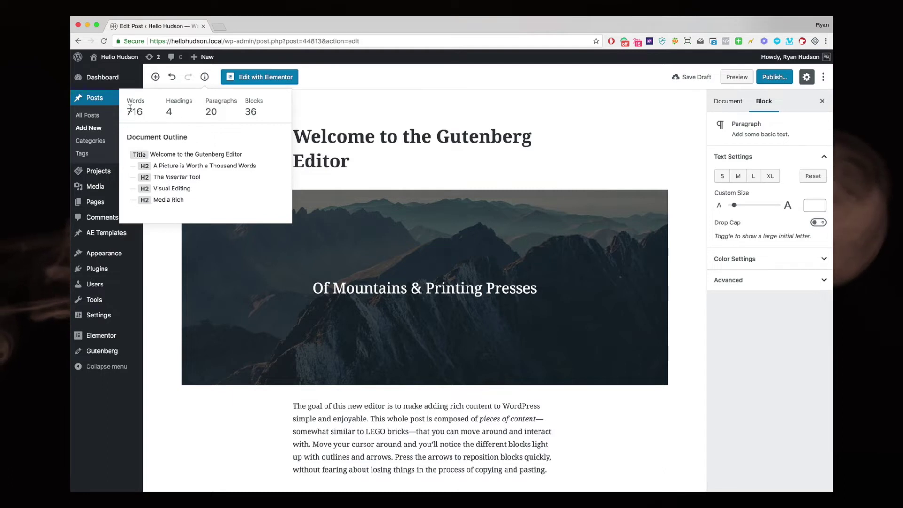
pyautogui.click(204, 77)
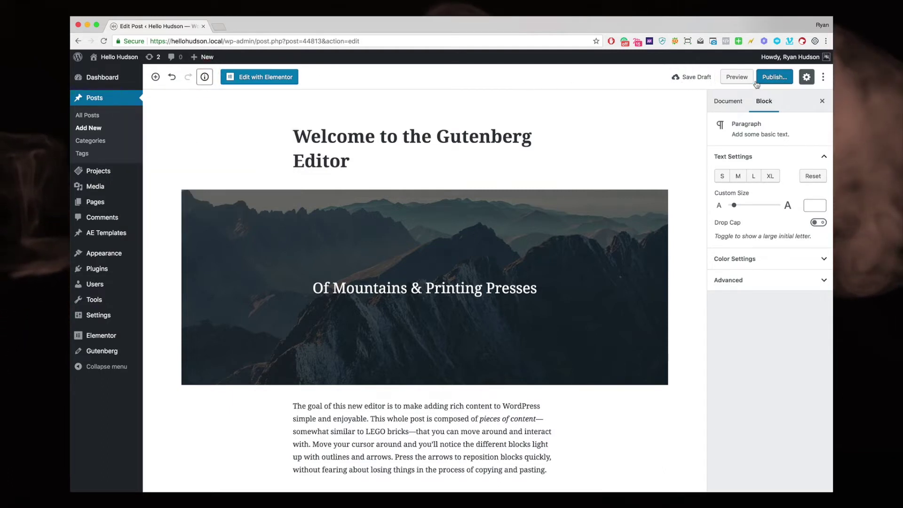
# Hide the settings sidebar to widen the editing area, and show it again
pyautogui.click(806, 78)
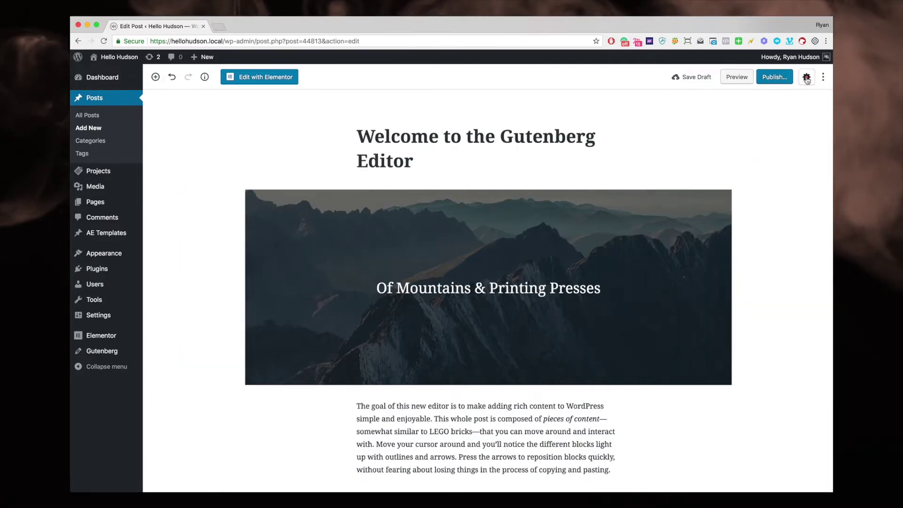
pyautogui.click(807, 77)
pyautogui.click(807, 78)
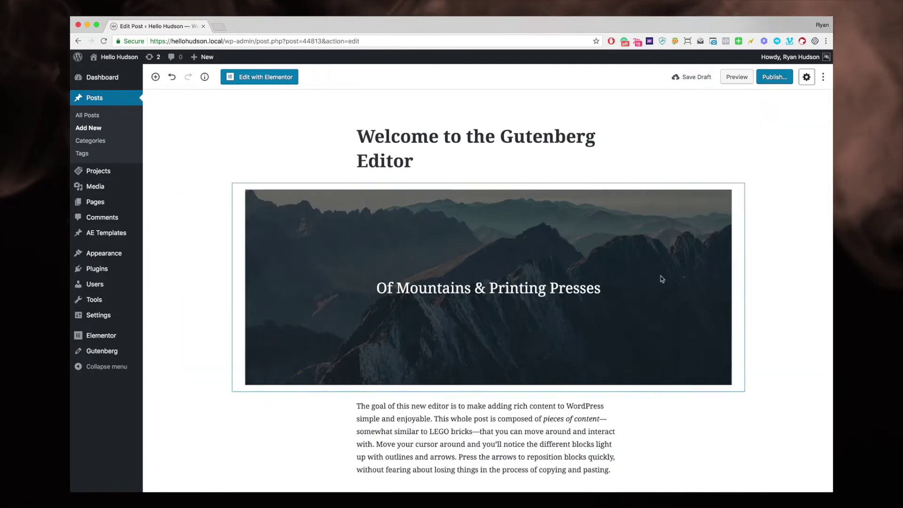
pyautogui.click(805, 78)
# Try the Unified Toolbar, Spotlight Mode and Code Editor, and return to the default visual editor
pyautogui.click(822, 79)
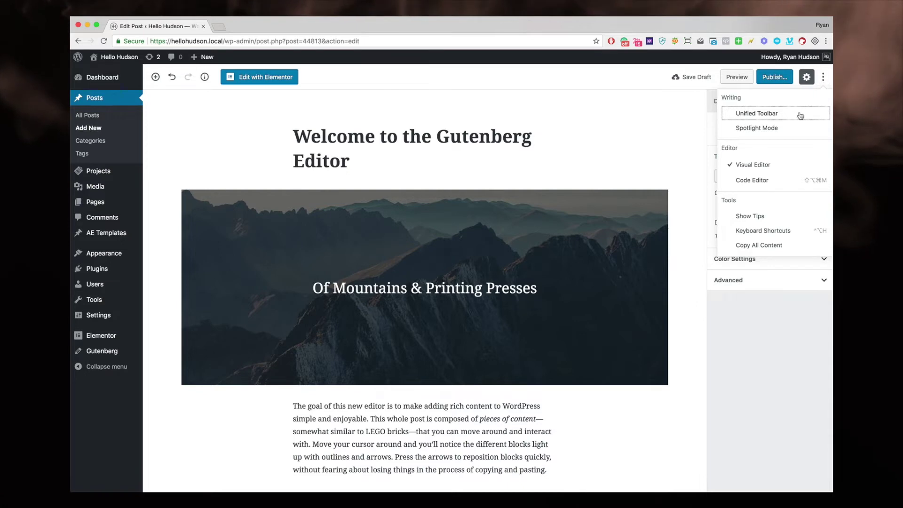
pyautogui.click(783, 117)
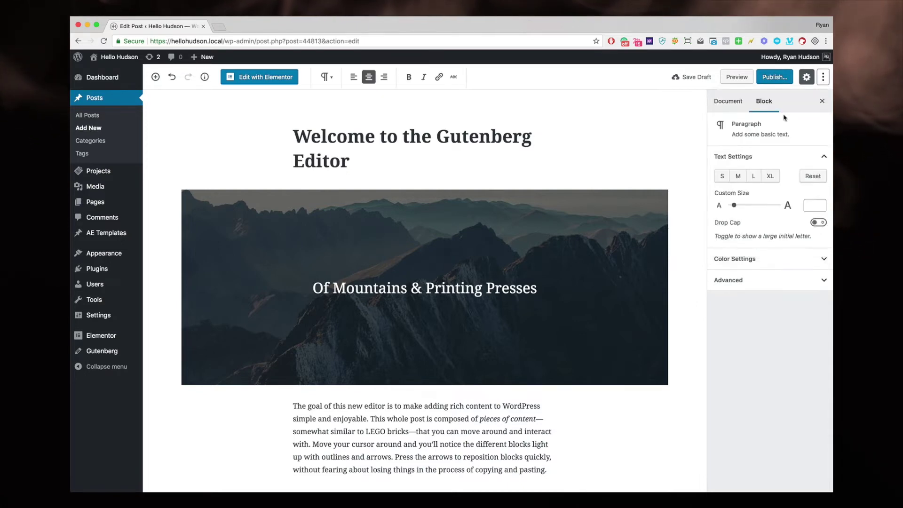
pyautogui.click(823, 78)
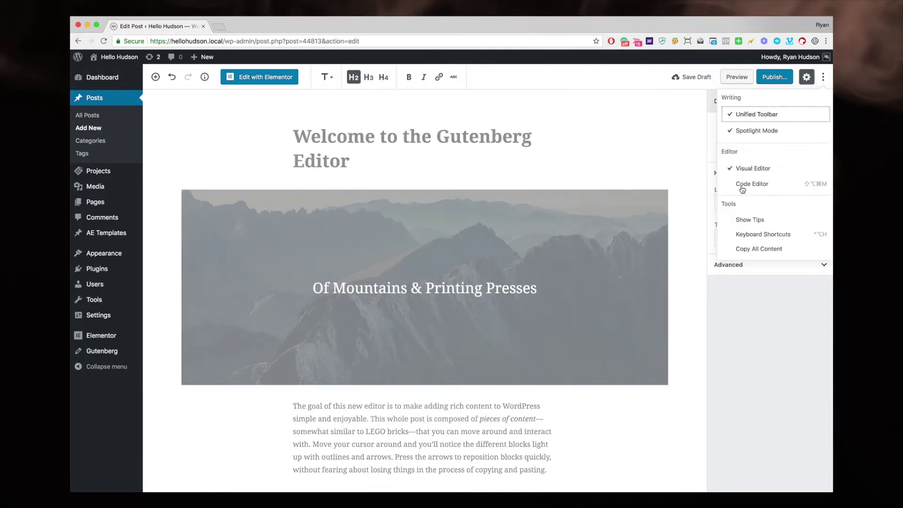
pyautogui.click(762, 184)
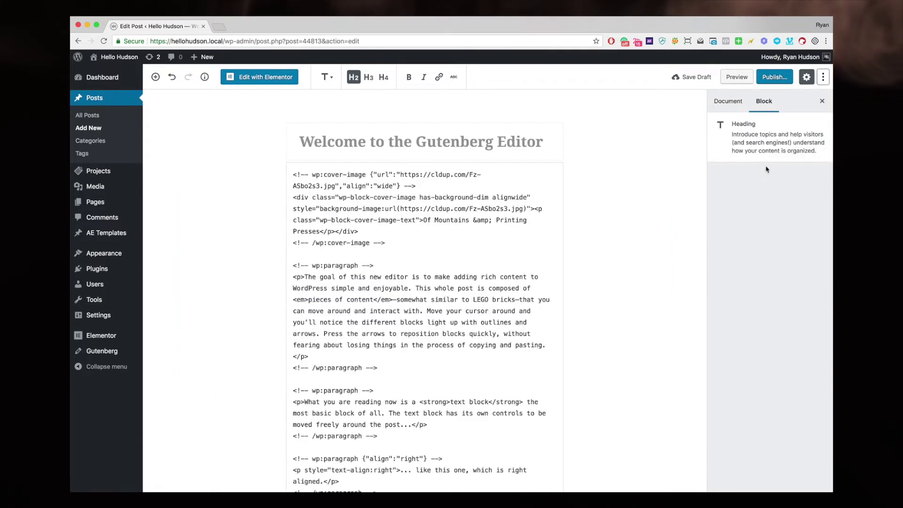
pyautogui.click(822, 79)
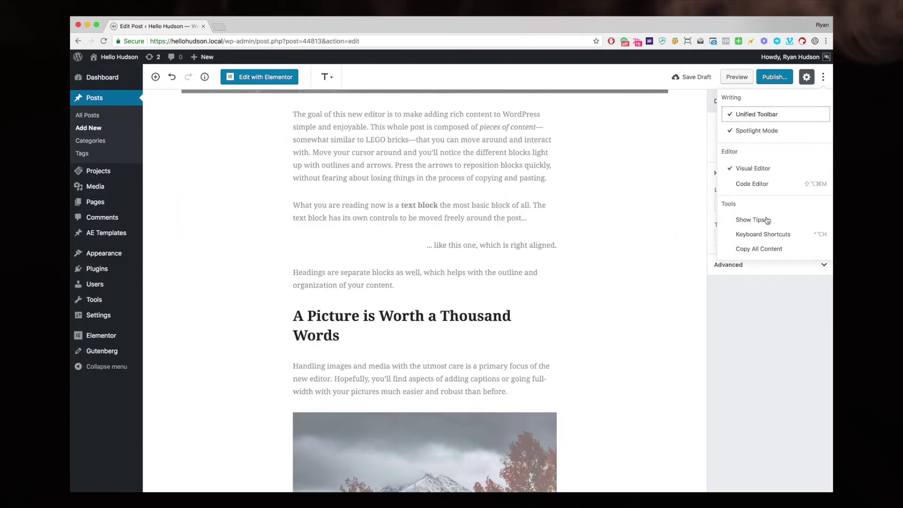
pyautogui.click(824, 78)
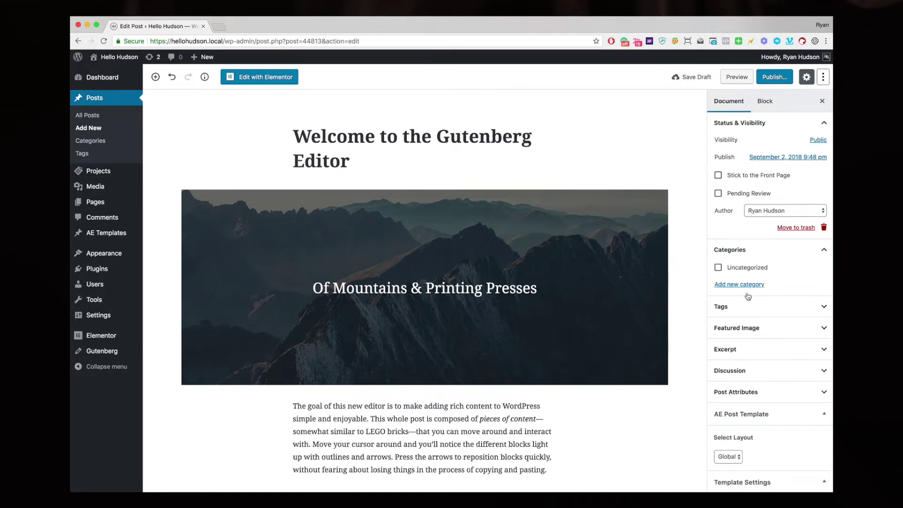
# Examine the document settings and the demo post's content, and check which block types can be inserted
pyautogui.scroll(-5, 752, 282)
pyautogui.scroll(5, 762, 309)
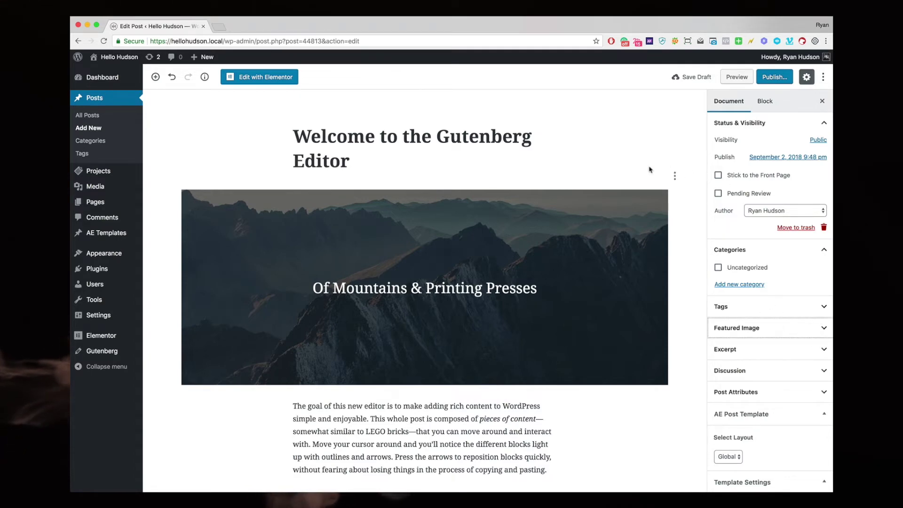
pyautogui.scroll(-4, 422, 231)
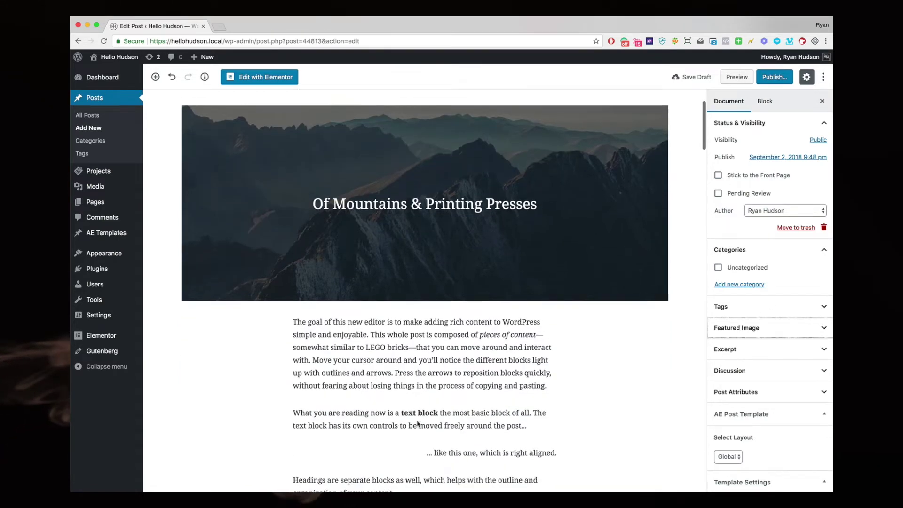
pyautogui.click(423, 347)
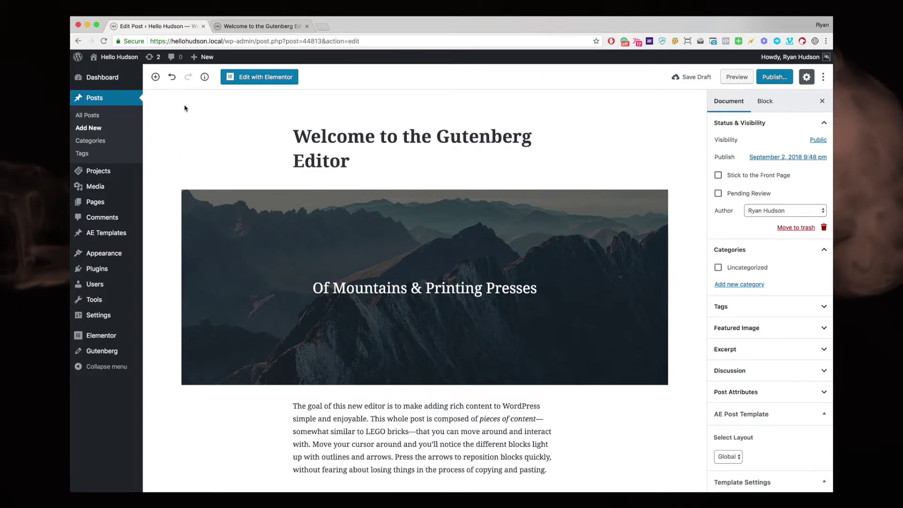
pyautogui.click(155, 76)
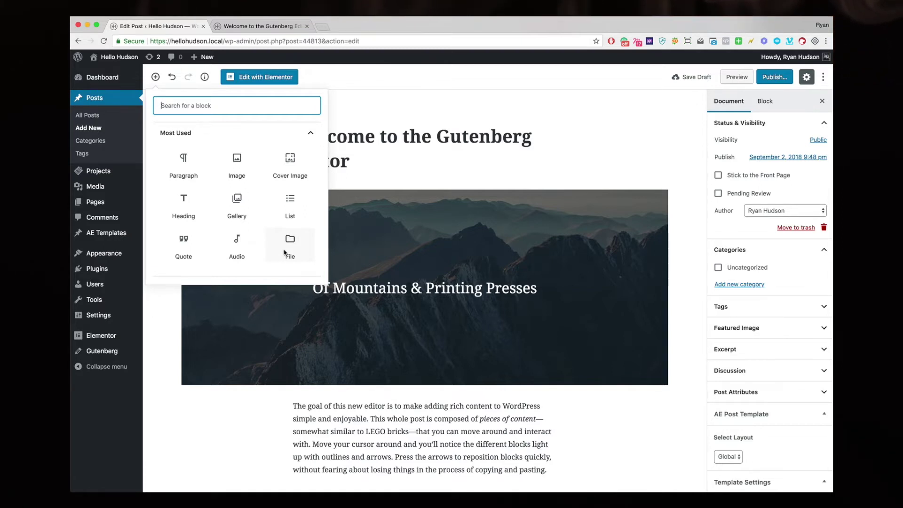
pyautogui.click(207, 151)
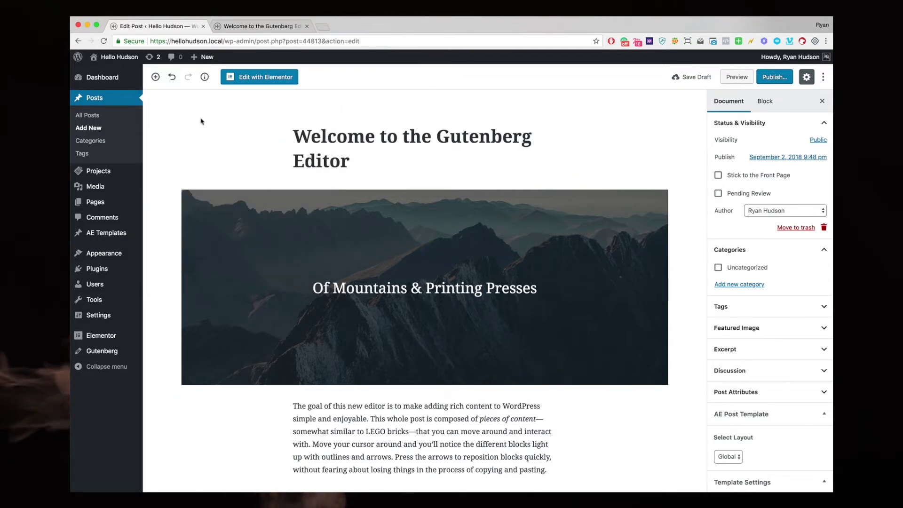
# Go to the list of all posts and create a new post with the Gutenberg editor
pyautogui.click(105, 102)
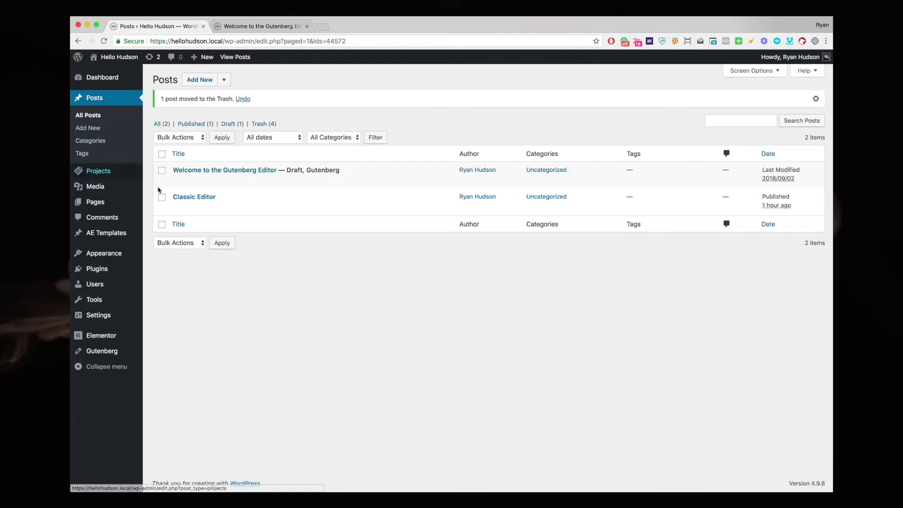
pyautogui.click(224, 83)
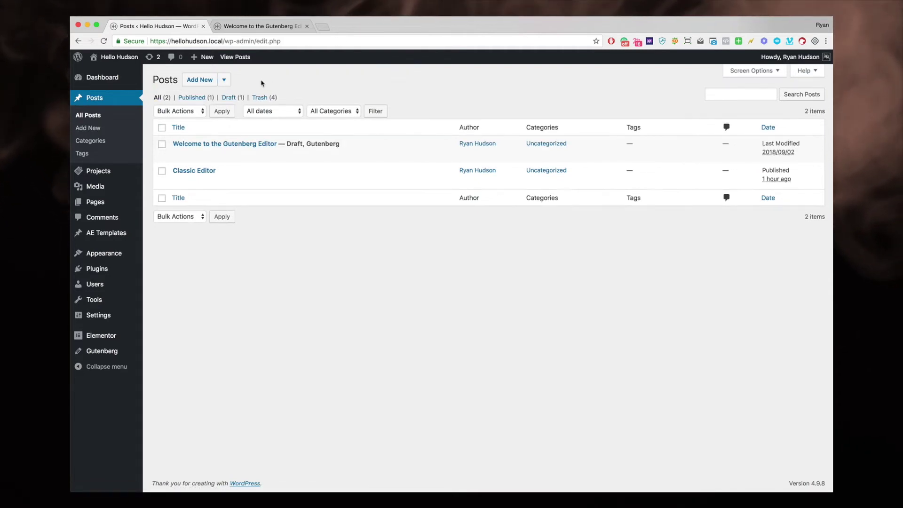
pyautogui.click(224, 79)
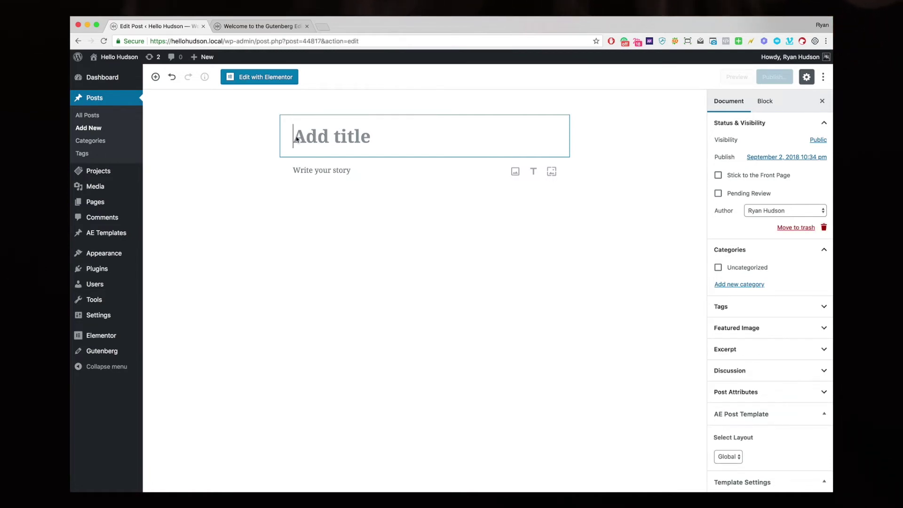
# Title the post "My First Gutenberg Page" and write the paragraph "Content goes here..." below it
pyautogui.write('My First Gutenberg Page')
pyautogui.click(307, 171)
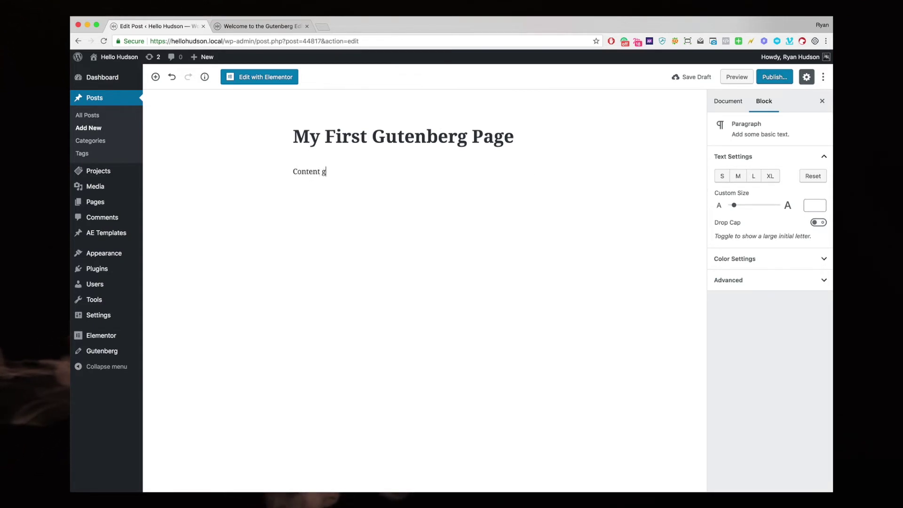
pyautogui.write('Content goes here...')
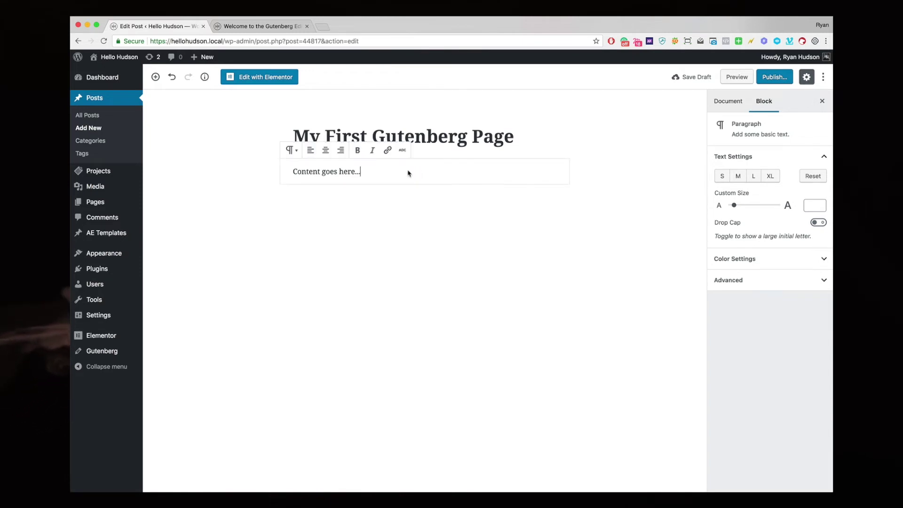
# Look at the available block types and the additional options of the "Content goes here..." paragraph block
pyautogui.click(155, 77)
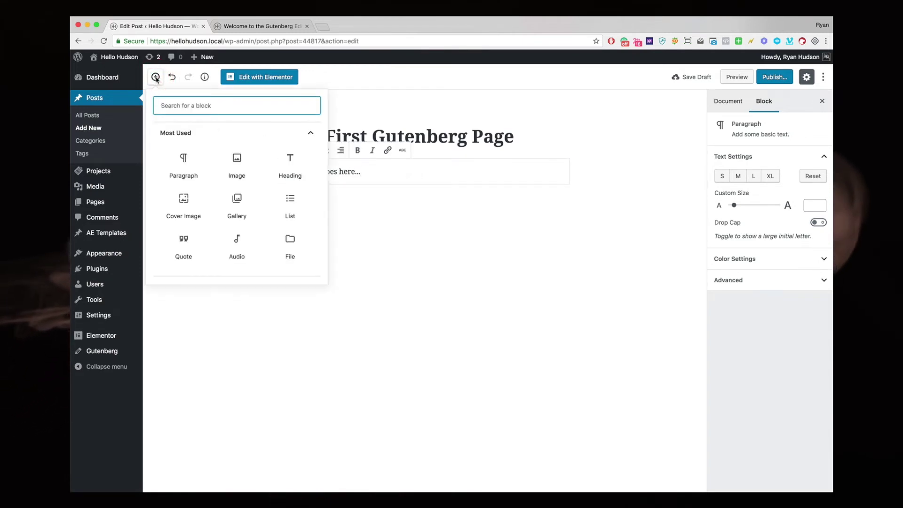
pyautogui.click(156, 77)
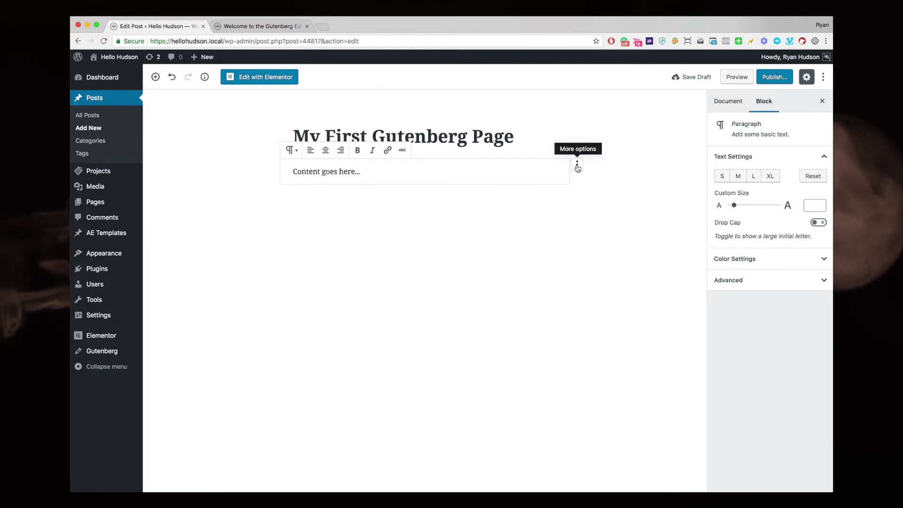
pyautogui.click(577, 165)
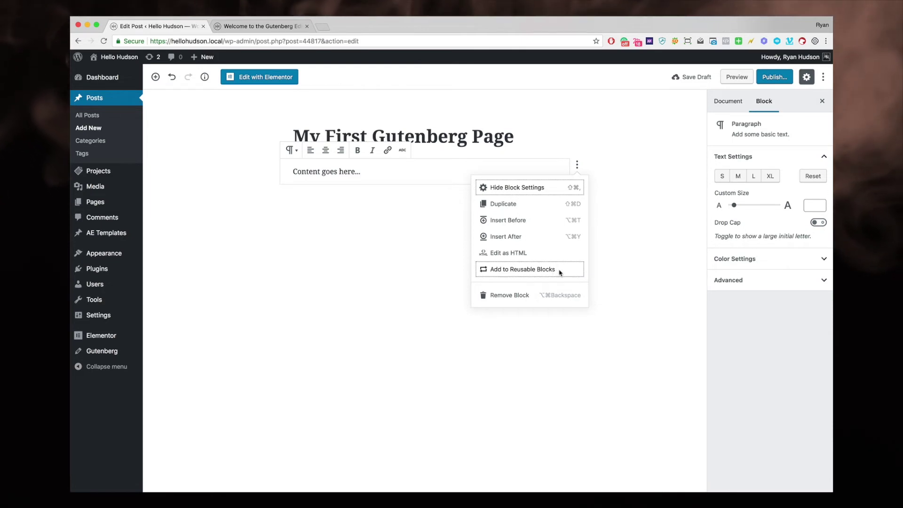
pyautogui.click(411, 187)
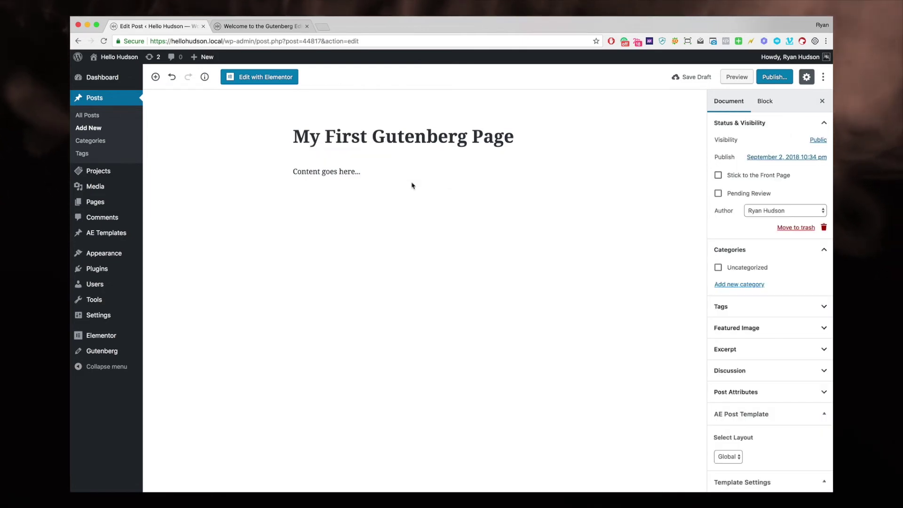
# Insert an Image block below the paragraph using the cat picture 404.jpg from the Media Library
pyautogui.click(158, 79)
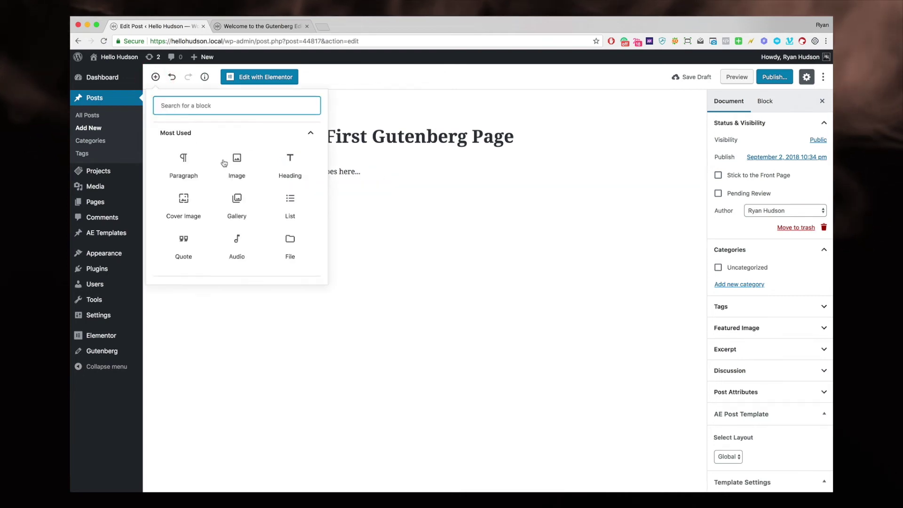
pyautogui.click(242, 167)
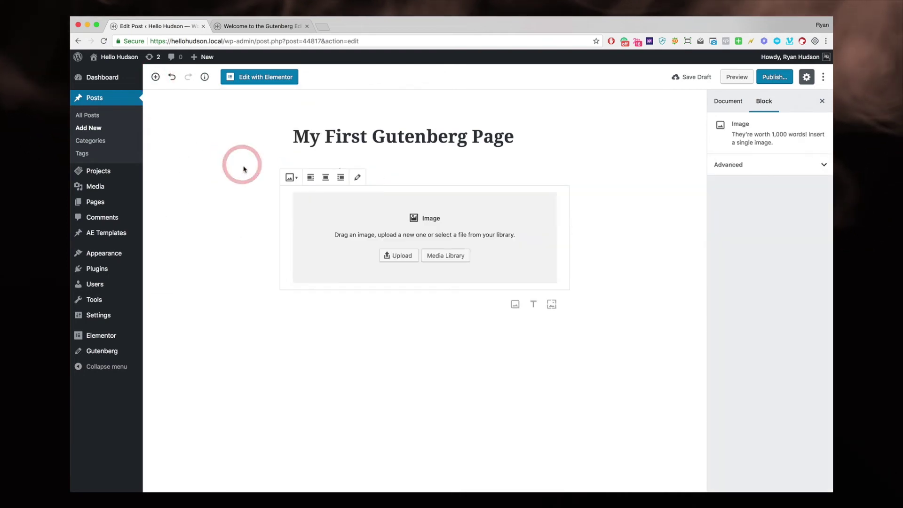
pyautogui.click(442, 256)
pyautogui.click(254, 155)
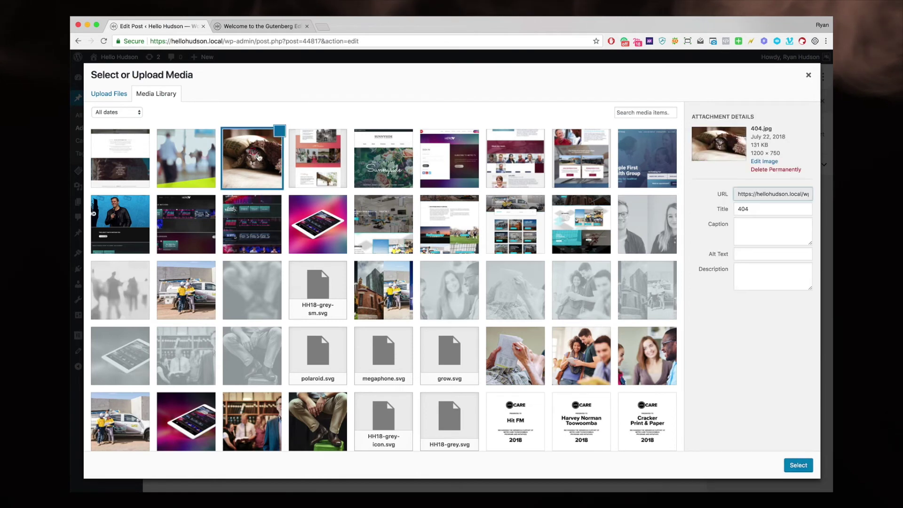
pyautogui.click(798, 465)
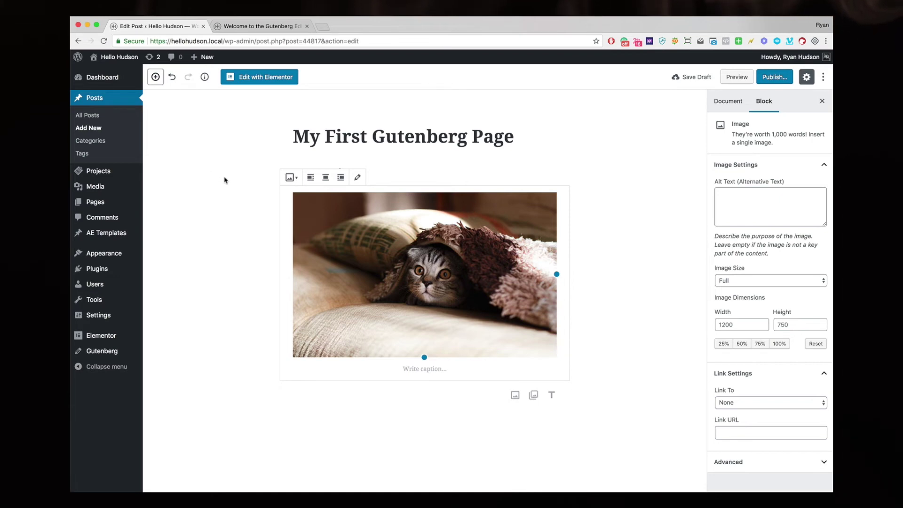
# Insert a Gallery block below the image with 404.jpg and the blurred walking people picture from the Media Library
pyautogui.click(155, 77)
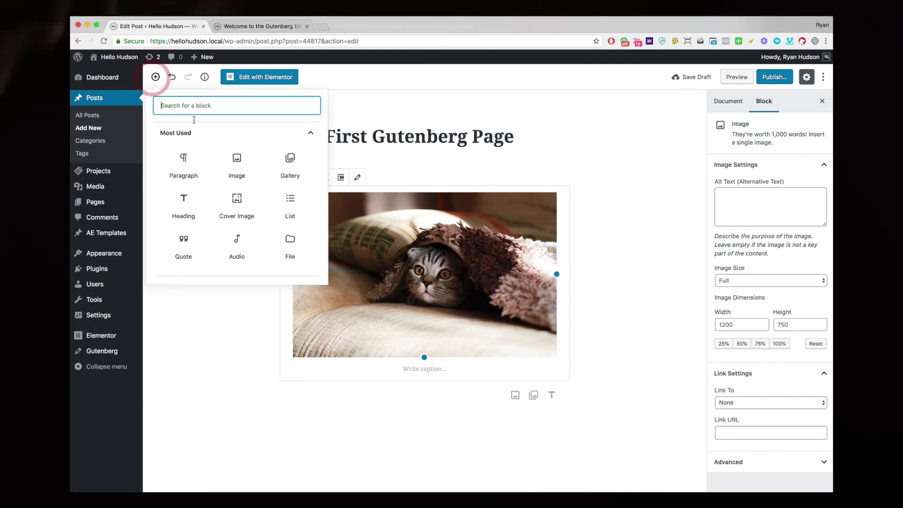
pyautogui.click(288, 163)
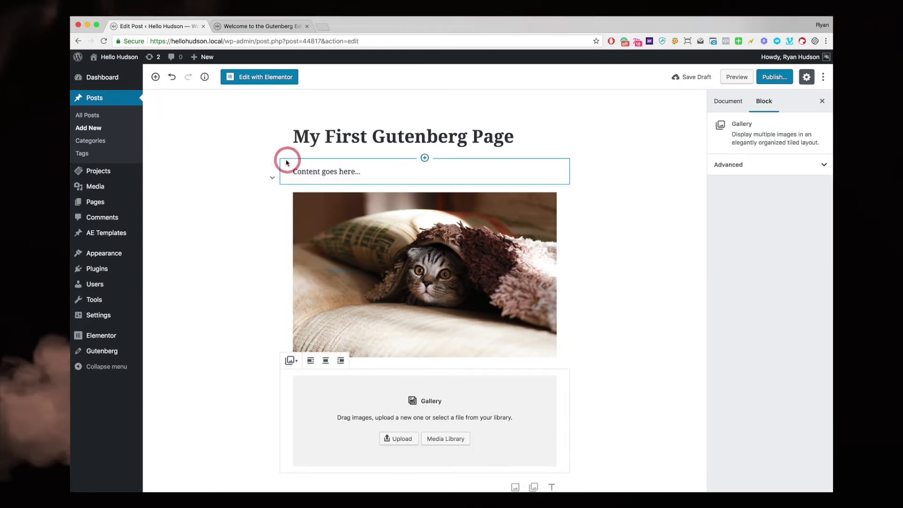
pyautogui.click(449, 439)
pyautogui.click(346, 170)
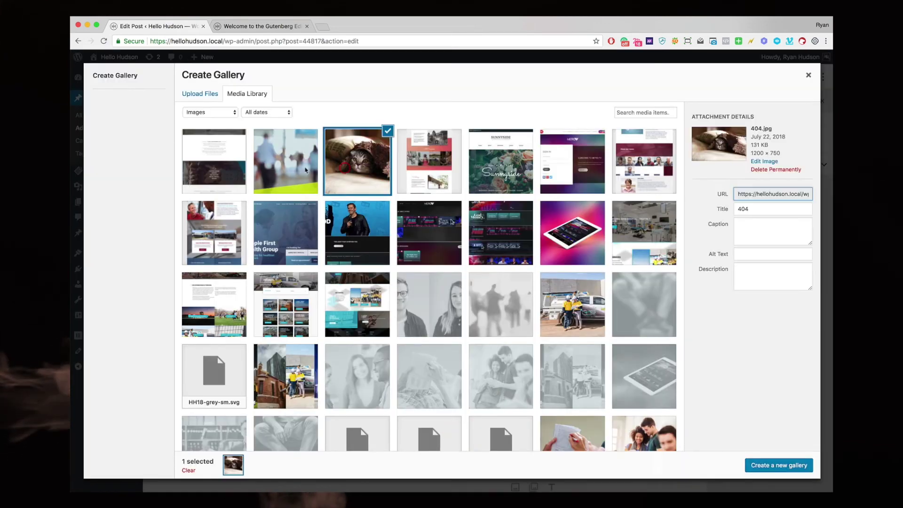
pyautogui.click(286, 161)
pyautogui.click(775, 464)
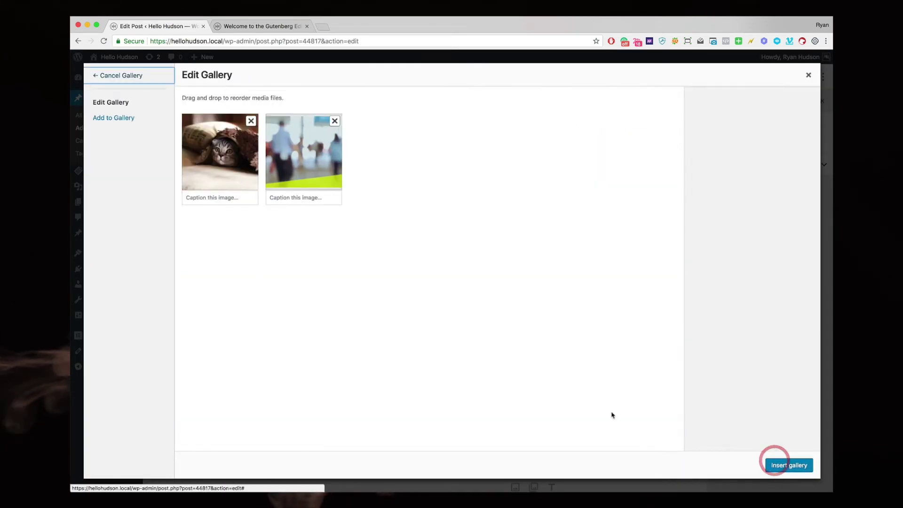
pyautogui.click(788, 465)
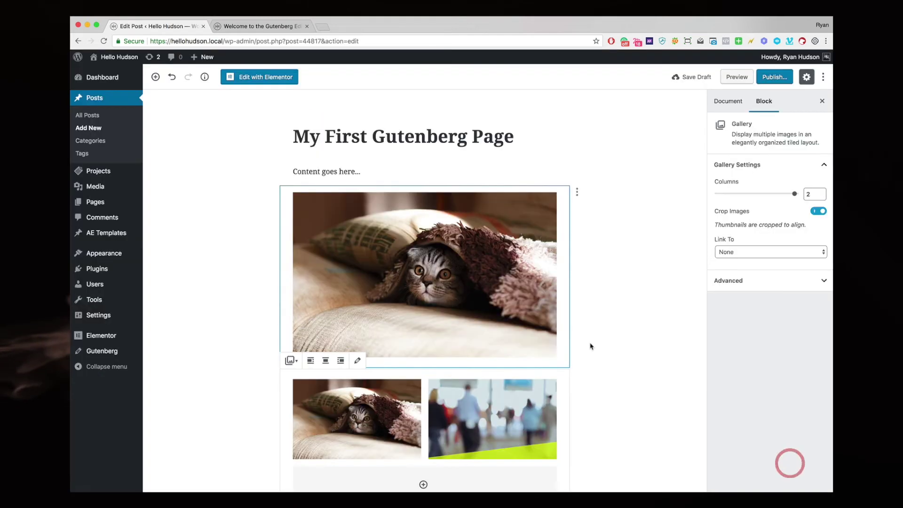
# Try reordering the cat Image block by moving it below the gallery and back to its place under the paragraph
pyautogui.scroll(-2, 622, 356)
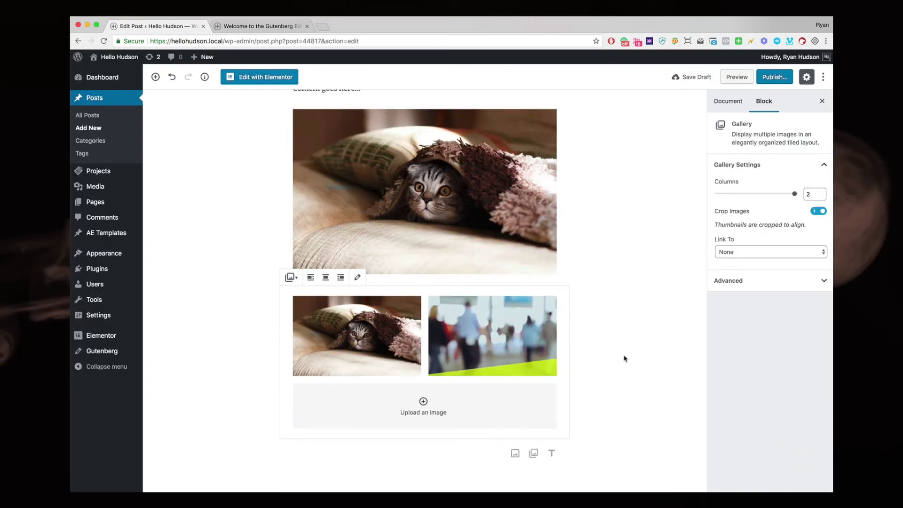
pyautogui.click(617, 398)
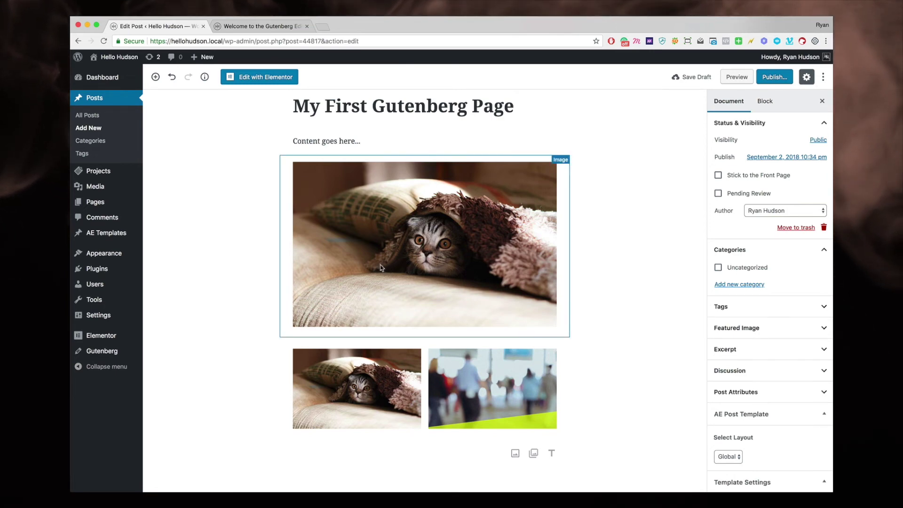
pyautogui.moveTo(373, 268)
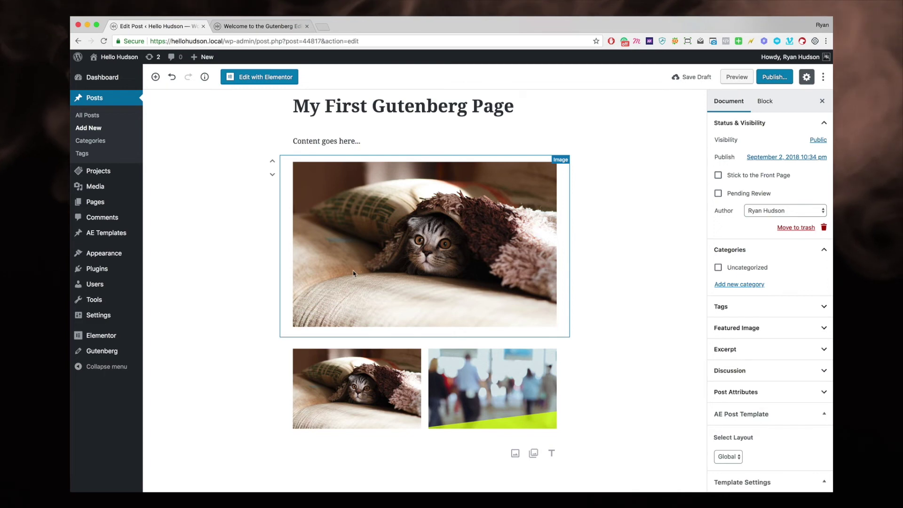
pyautogui.click(557, 162)
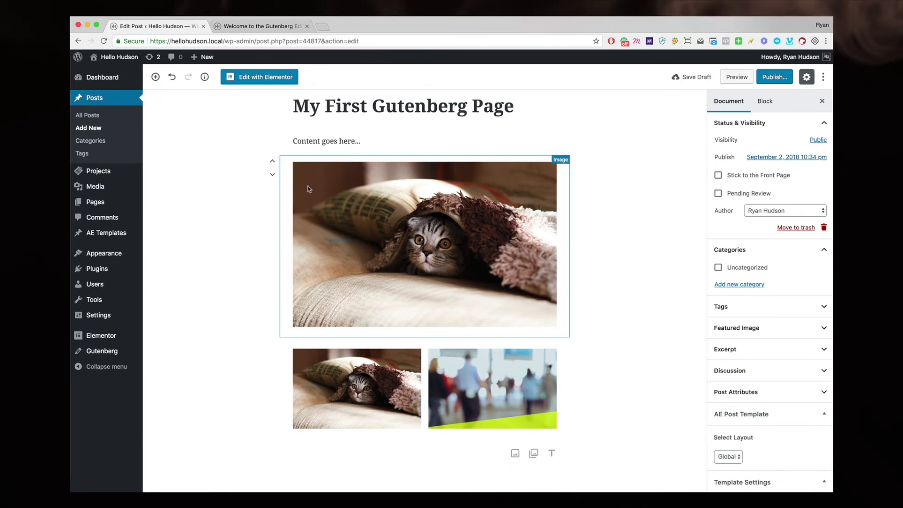
pyautogui.click(272, 174)
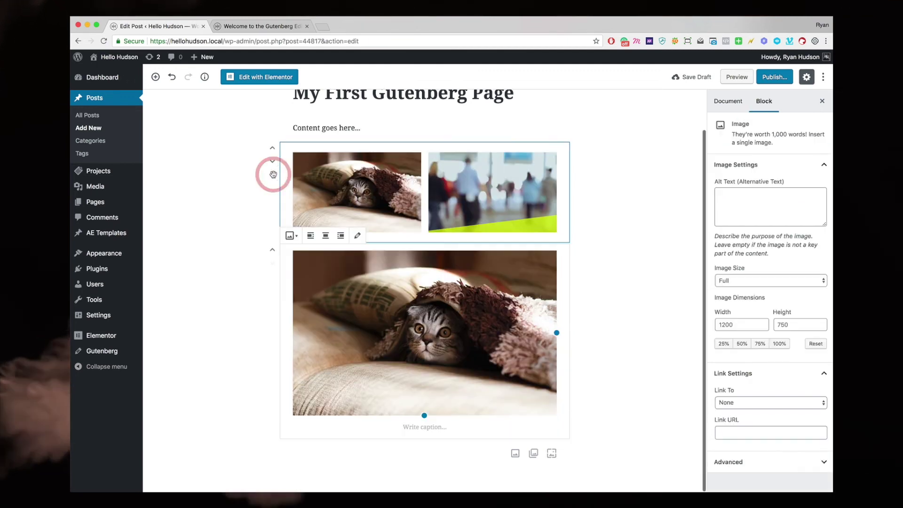
pyautogui.click(272, 250)
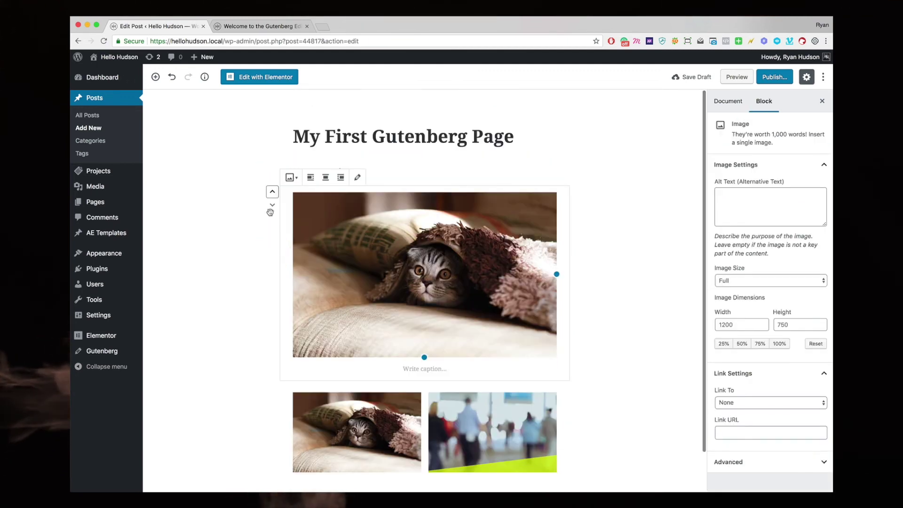
pyautogui.click(274, 192)
pyautogui.scroll(-2, 306, 329)
pyautogui.hotkey('ctrl', 'z')
# Set the "Content goes here..." paragraph's custom font size to 17 and check its color settings
pyautogui.click(292, 172)
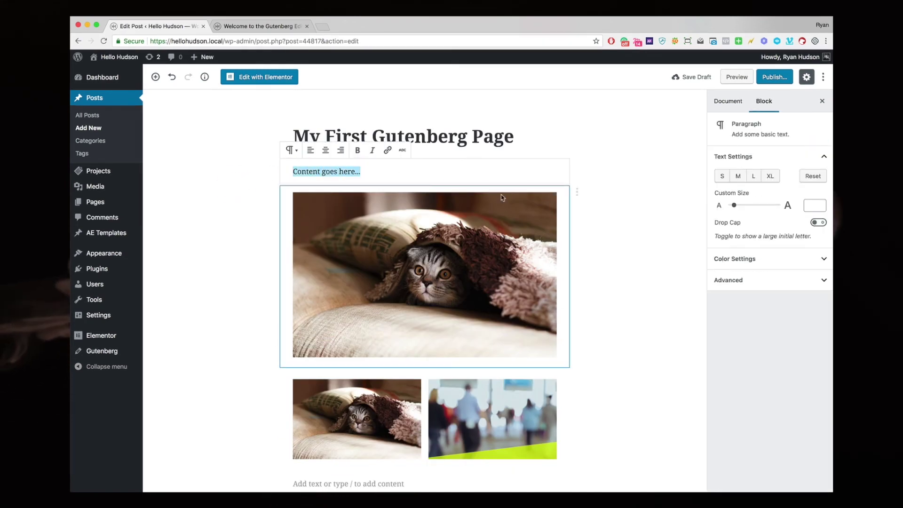
pyautogui.moveTo(734, 205); pyautogui.dragTo(733, 206)
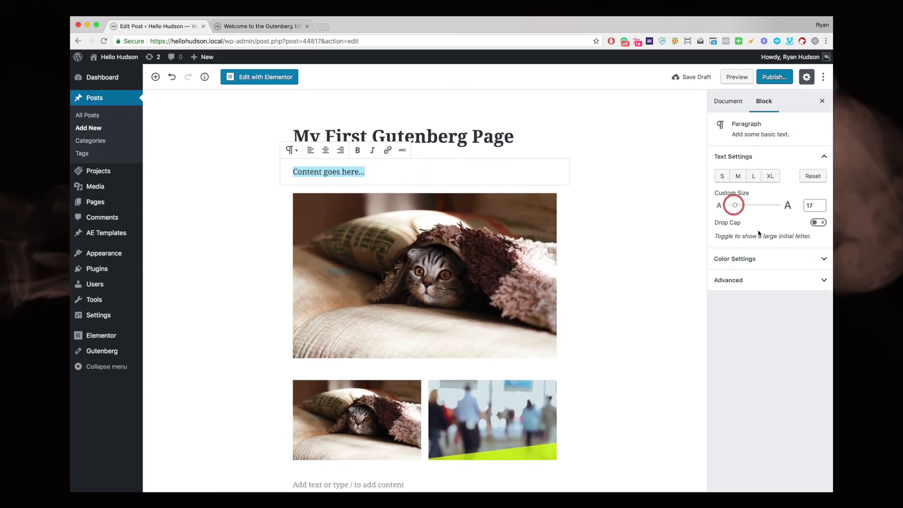
pyautogui.click(758, 260)
pyautogui.click(758, 260)
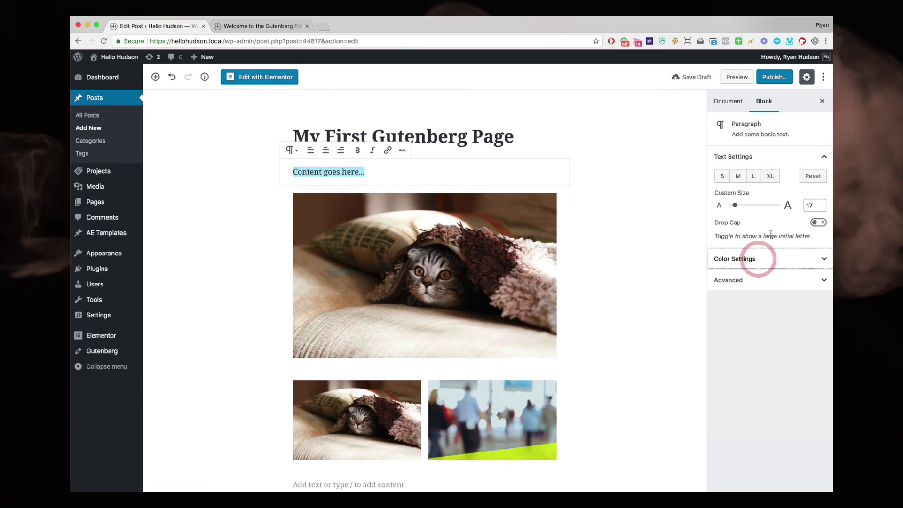
# Try the preset text sizes S, M, L and XL on the "Content goes here..." paragraph and restore its default size
pyautogui.click(722, 176)
pyautogui.click(739, 177)
pyautogui.click(752, 176)
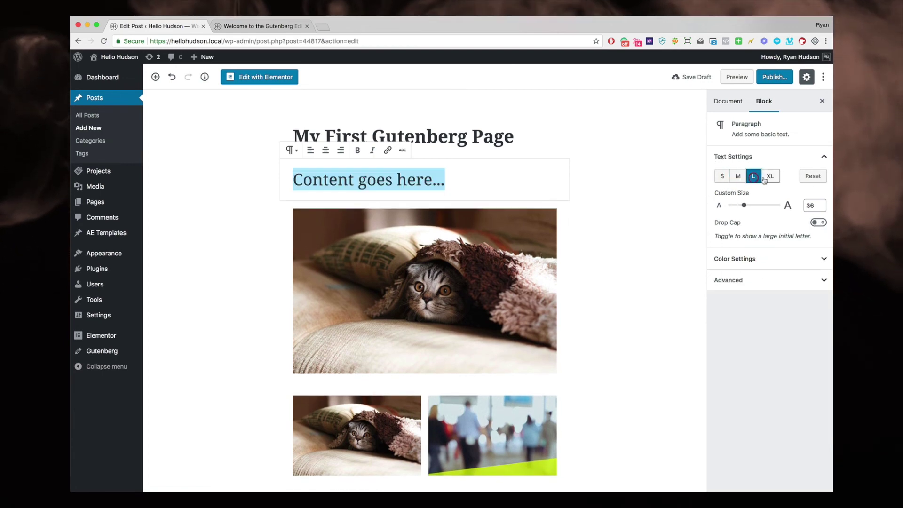
pyautogui.click(770, 176)
pyautogui.click(734, 178)
pyautogui.click(722, 176)
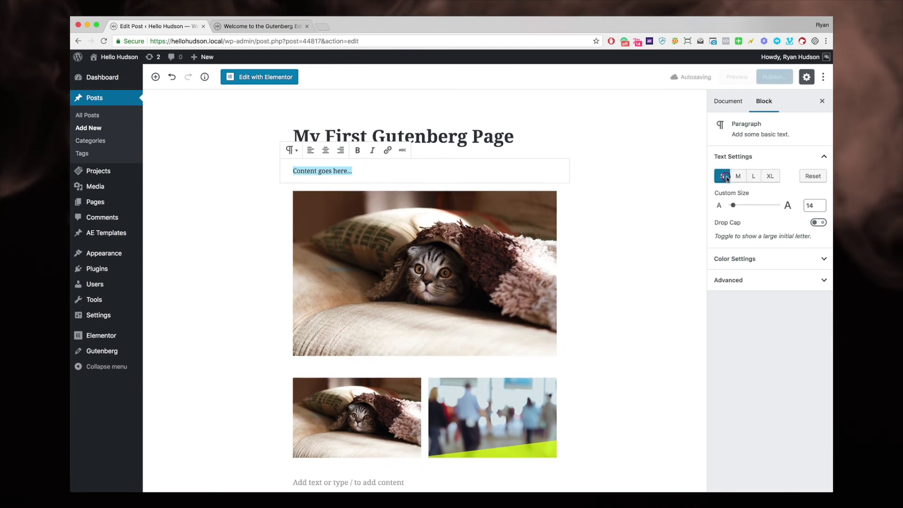
pyautogui.click(238, 410)
pyautogui.scroll(-1, 238, 410)
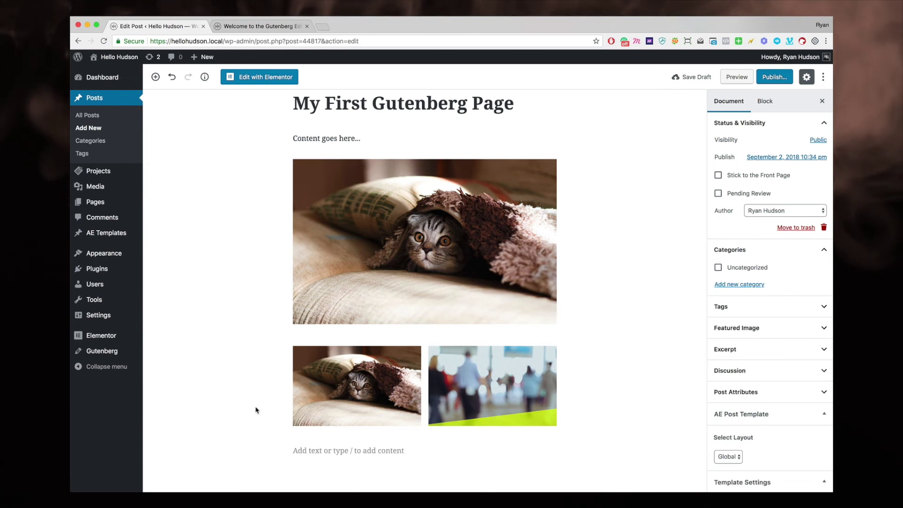
# Look at the most used block types that can be added in the empty block below the gallery
pyautogui.click(344, 450)
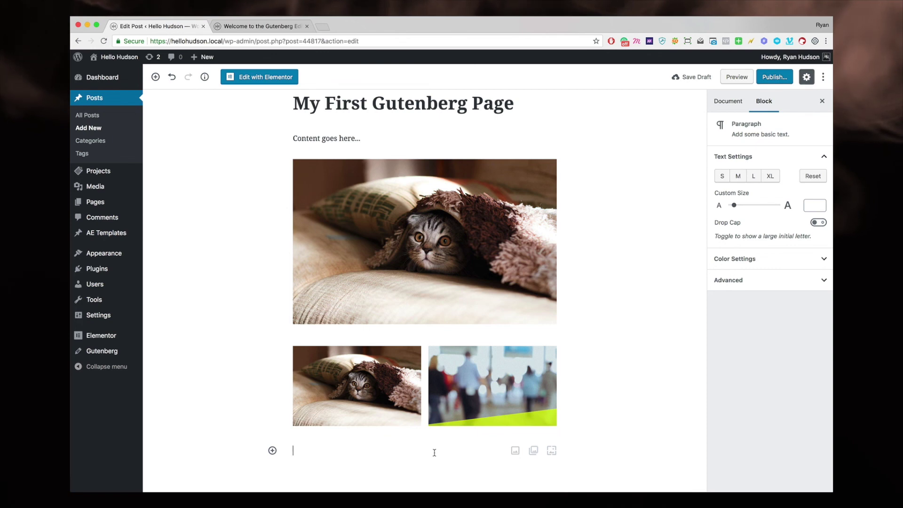
pyautogui.click(272, 451)
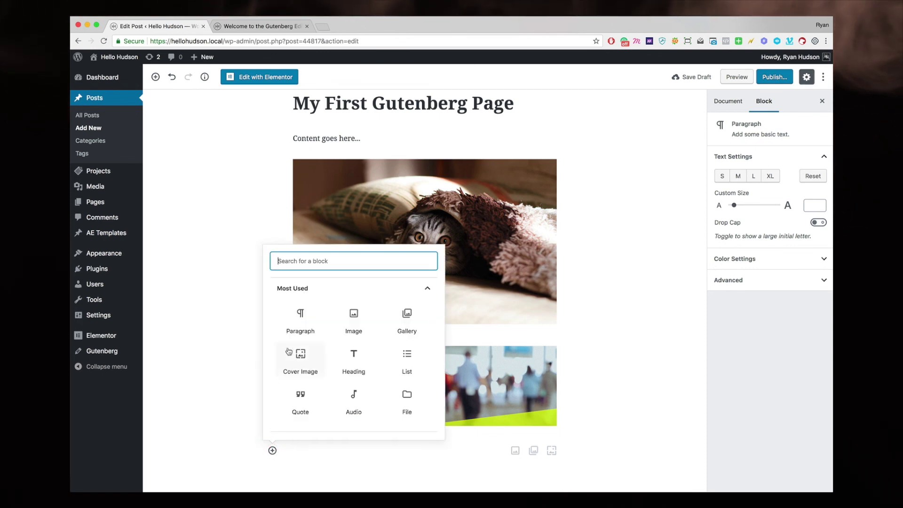
pyautogui.click(438, 452)
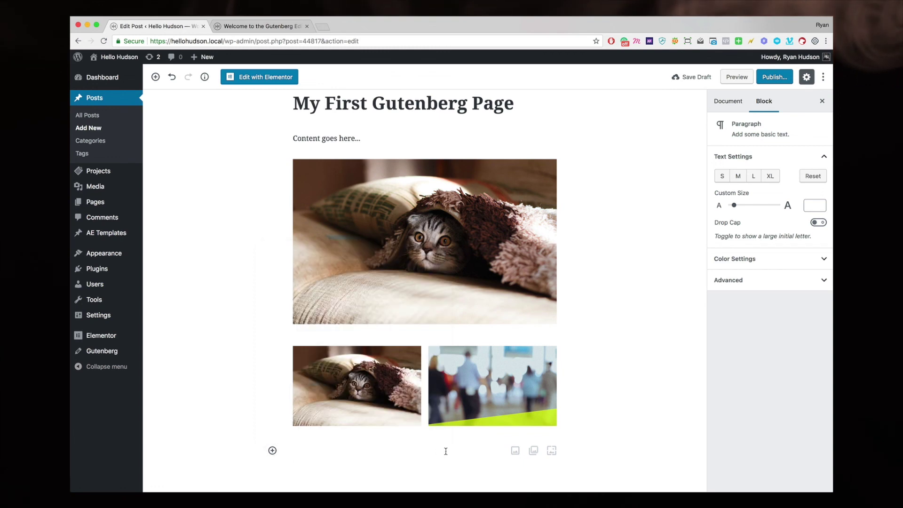